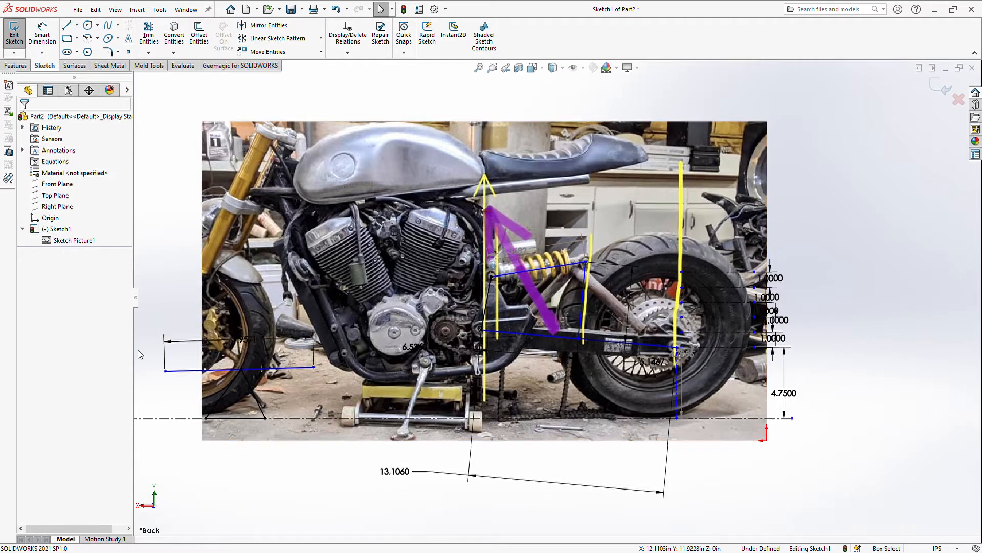
- Delete the triangle lines and the dimensioned line beside the front wheel from the sketch
mouse_move(152, 312)
left_mouse_down()
mouse_move(252, 451)
mouse_move(324, 455)
left_mouse_up()
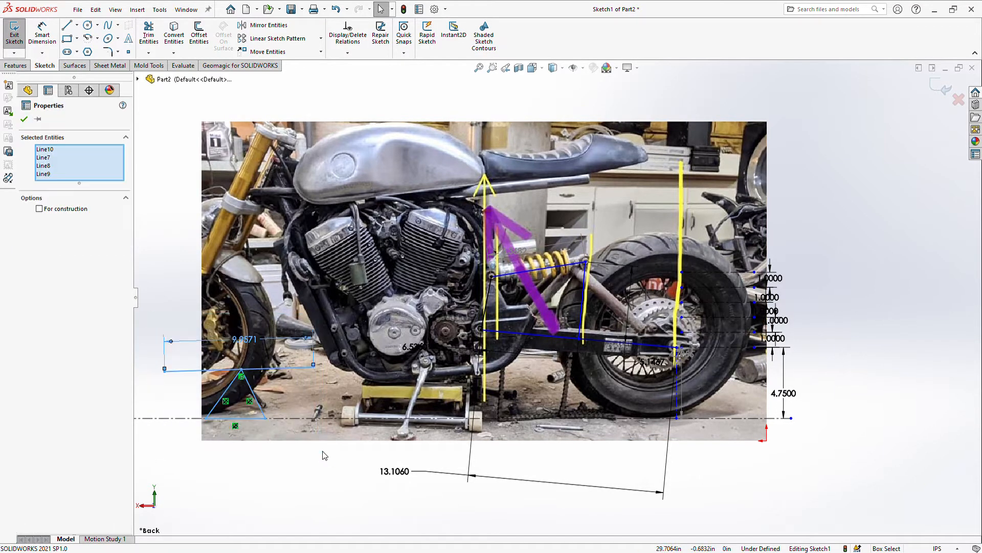
key("Delete")
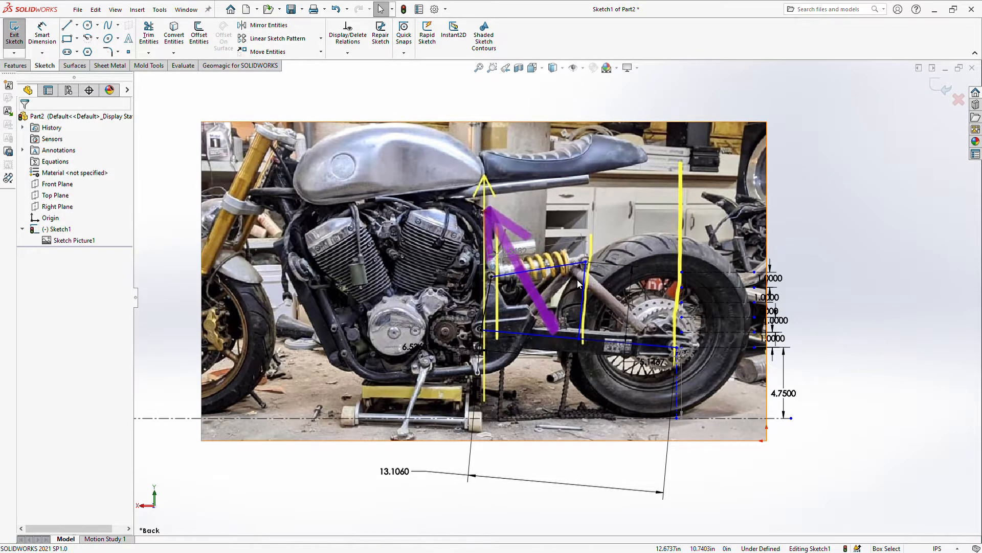
- Exit the sketch and hide the motorcycle reference picture
scroll(571, 293, "down", 1)
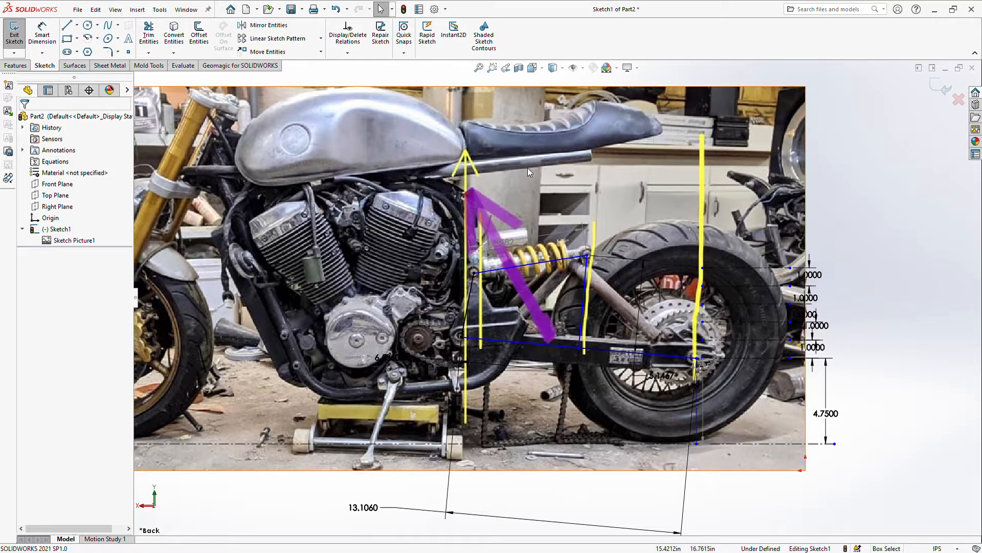
key("z")
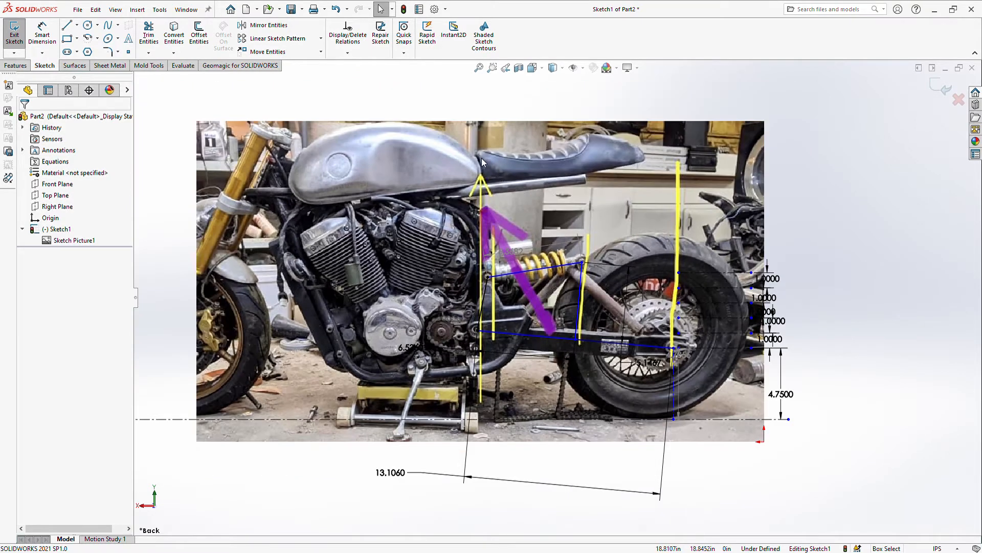
left_click(943, 88)
left_click(81, 240)
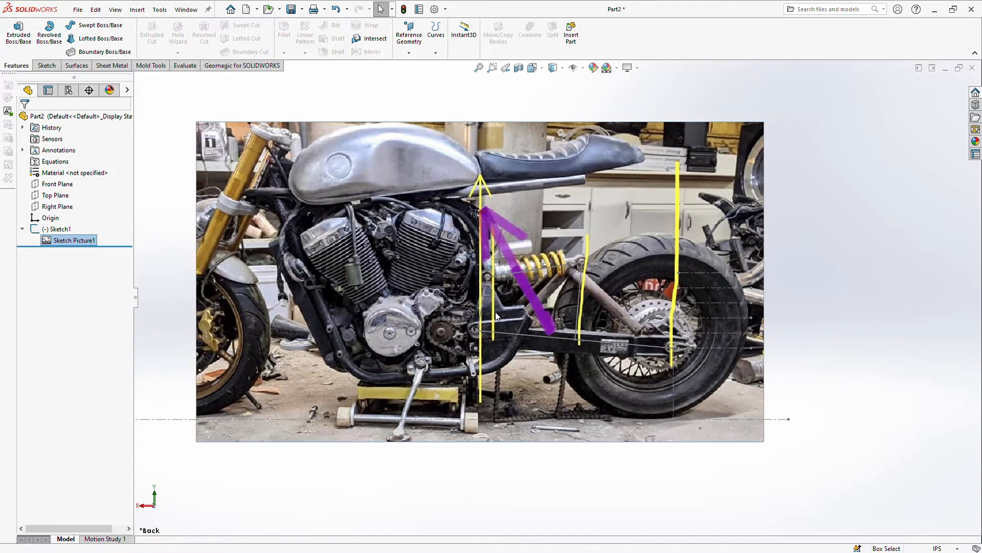
left_click(113, 276)
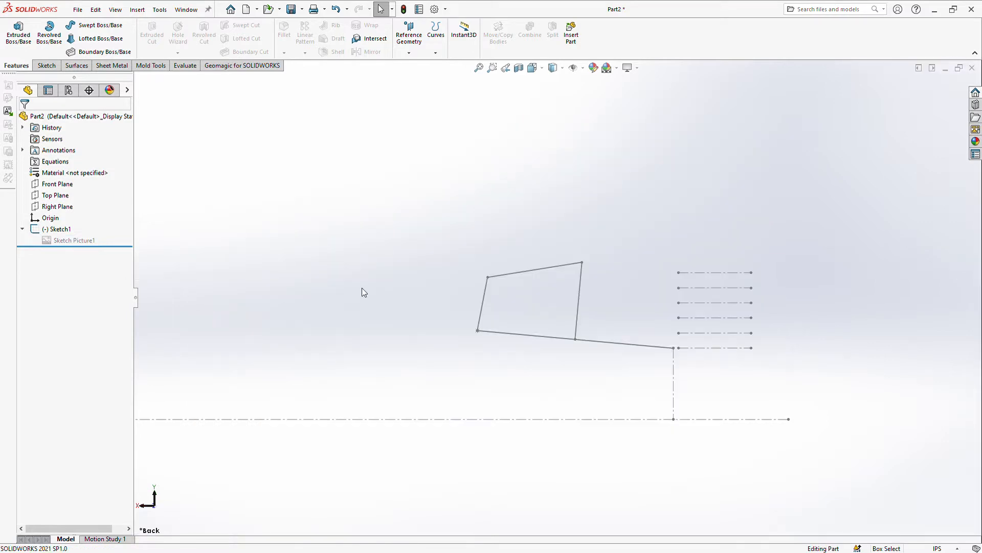
- Reopen the suspension sketch for editing and check the upper shock line by selecting and deselecting it
left_click(73, 230)
left_click(75, 206)
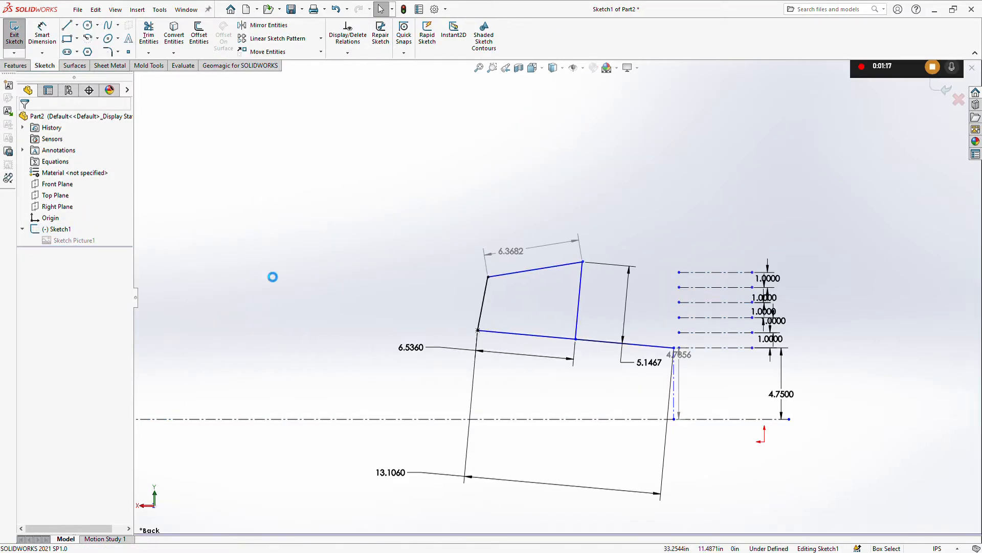
scroll(577, 366, "down", 3)
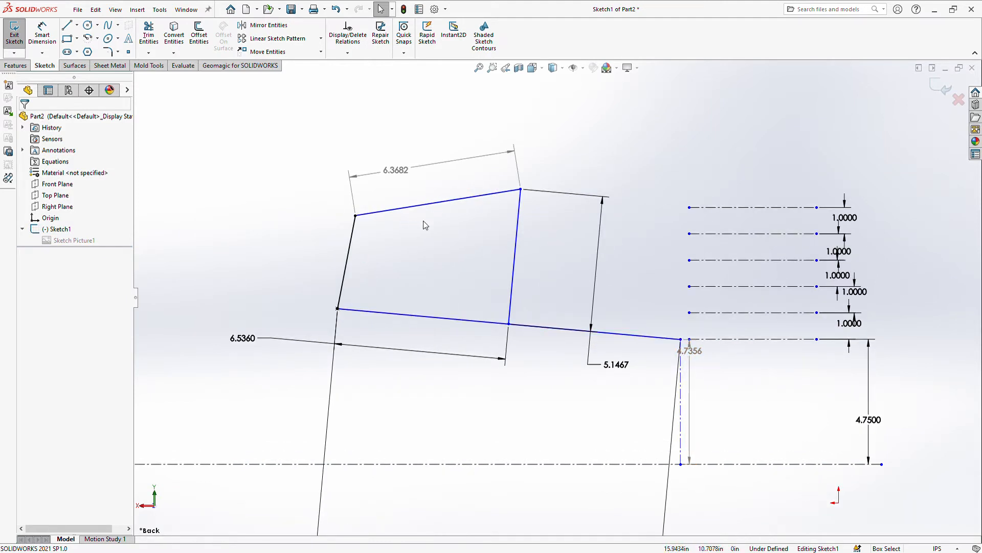
left_click(453, 201)
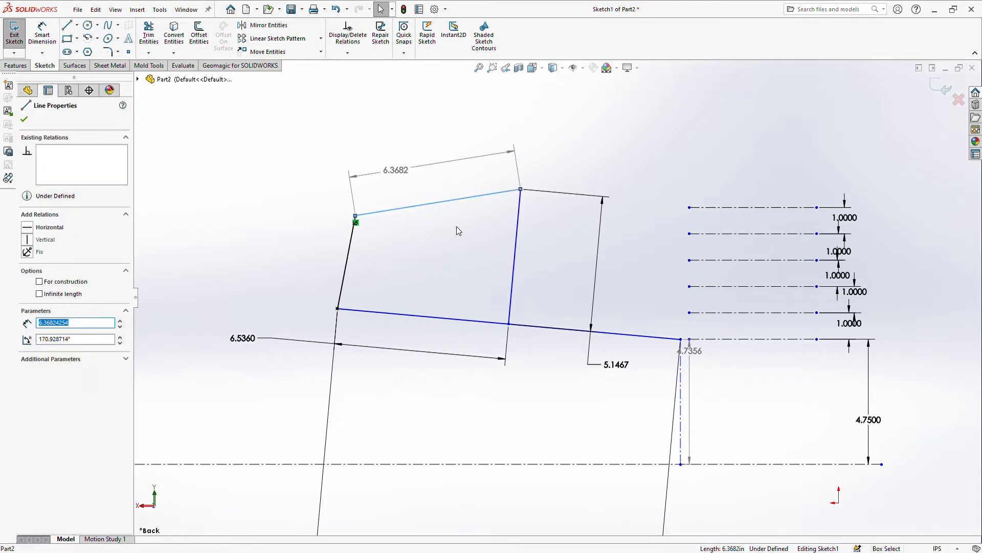
left_click(456, 226)
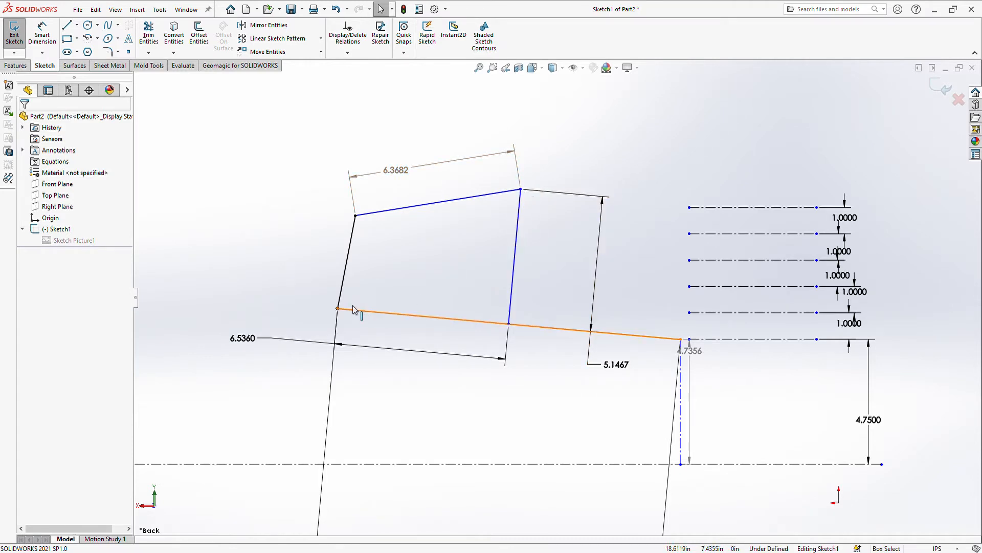
- Swing the swingarm's axle endpoint up to about 10.14 in above the ground line to test the linkage movement
mouse_move(681, 339)
left_mouse_down()
mouse_move(668, 269)
mouse_move(664, 351)
mouse_move(667, 319)
mouse_move(662, 340)
mouse_move(672, 327)
mouse_move(672, 339)
left_mouse_up()
left_click(665, 351)
left_click(656, 357)
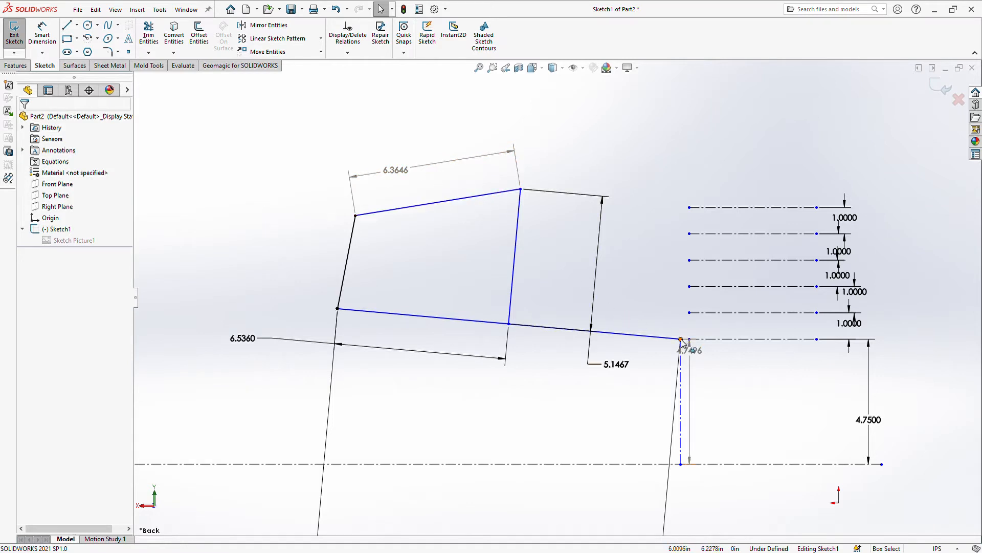
mouse_move(681, 339)
left_mouse_down()
mouse_move(665, 227)
mouse_move(653, 196)
mouse_move(650, 241)
mouse_move(639, 203)
left_mouse_up()
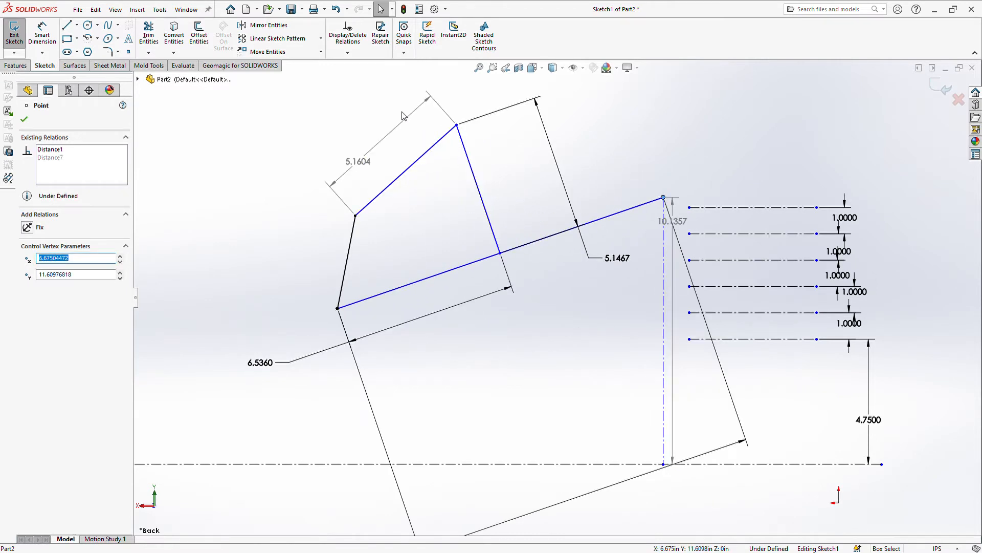
- Add an angle dimension between the shock line and the adjoining link line, and make it driven
left_click(41, 31)
left_click(436, 145)
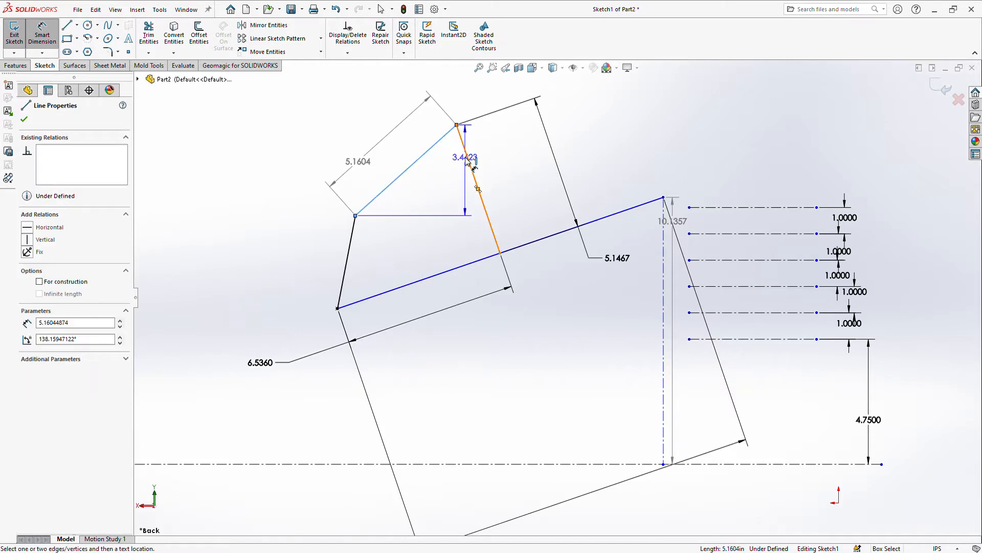
left_click(471, 165)
left_click(455, 162)
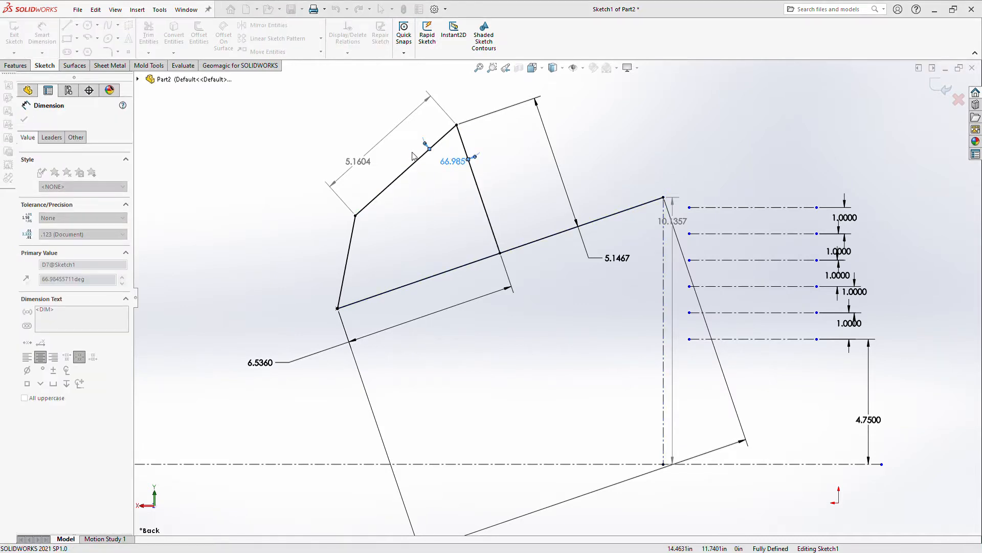
key("Escape")
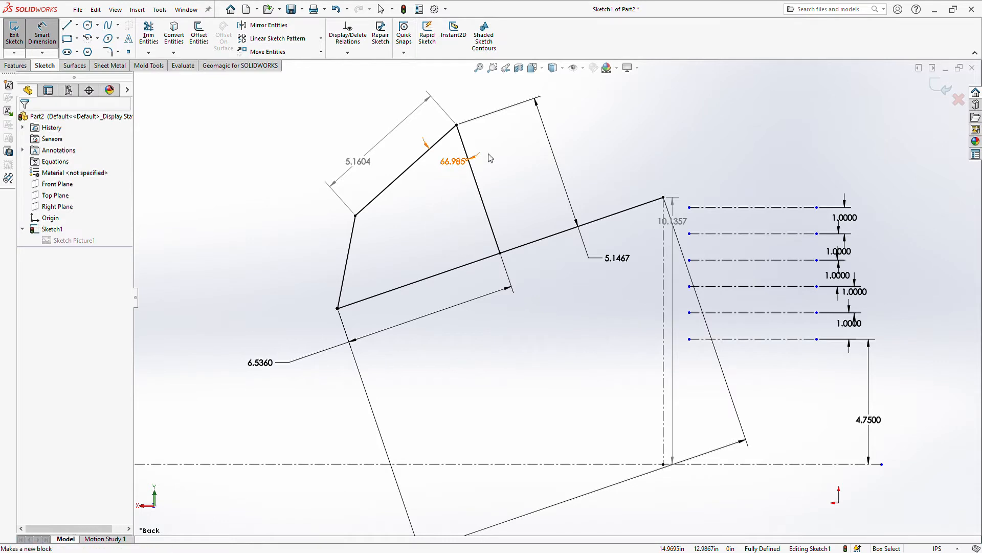
key("Escape")
left_click(453, 162)
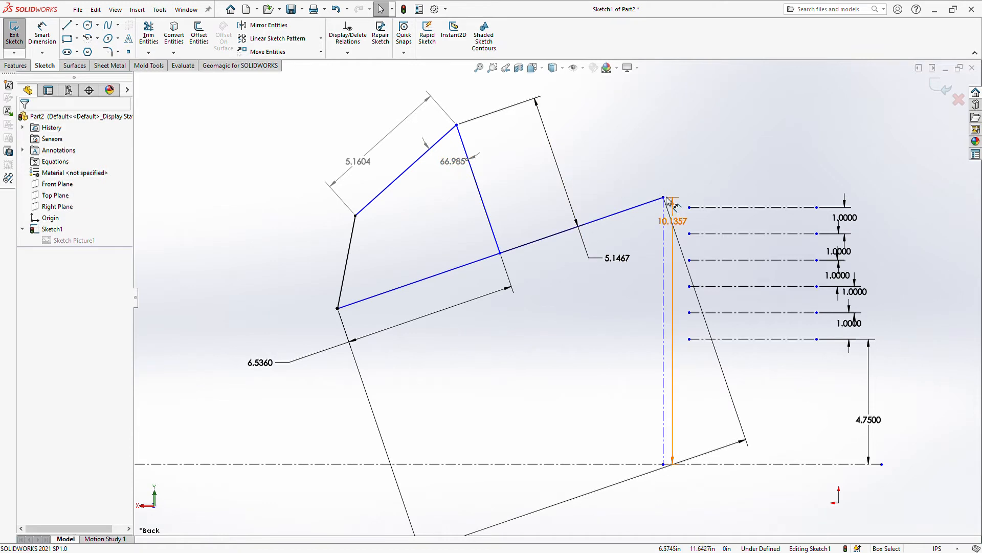
- Return the axle endpoint to the lowest guide line and reposition the shock angle dimension inside the linkage corner
left_click_drag(664, 198, 680, 339)
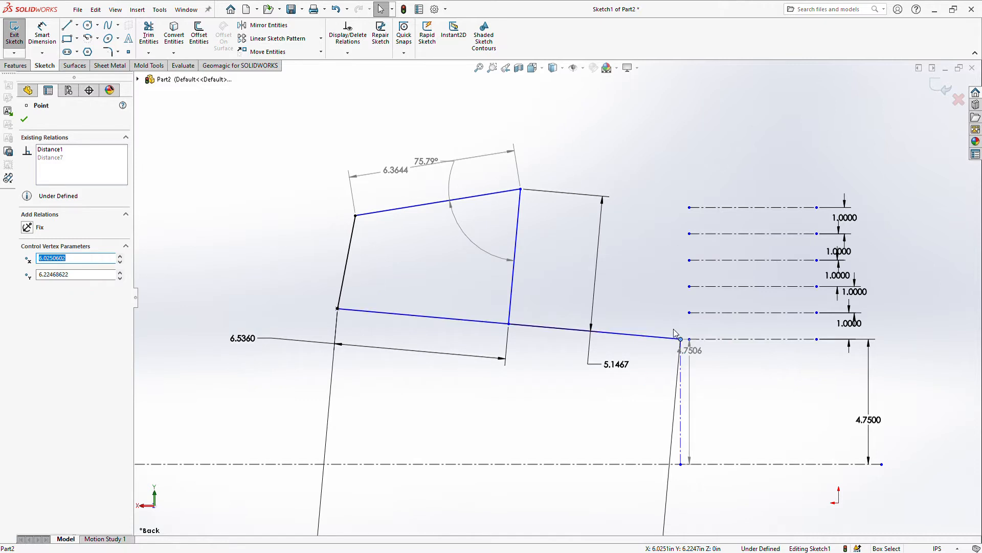
left_click_drag(426, 161, 481, 230)
key("Escape")
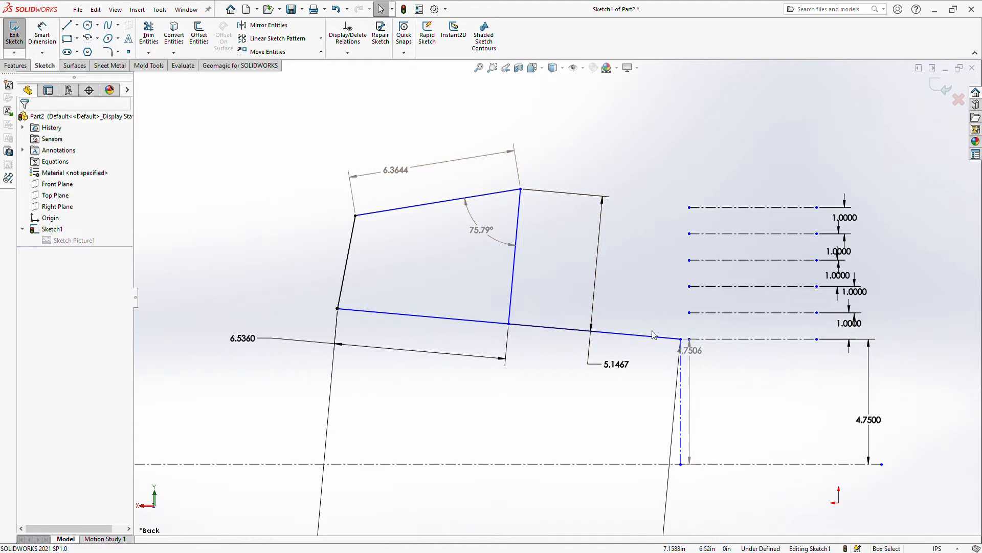
- Raise the axle endpoint one guide line at a time to the topmost, examining shock length and angle, and return it to the lowest
left_click(681, 339)
left_click_drag(681, 340, 682, 312)
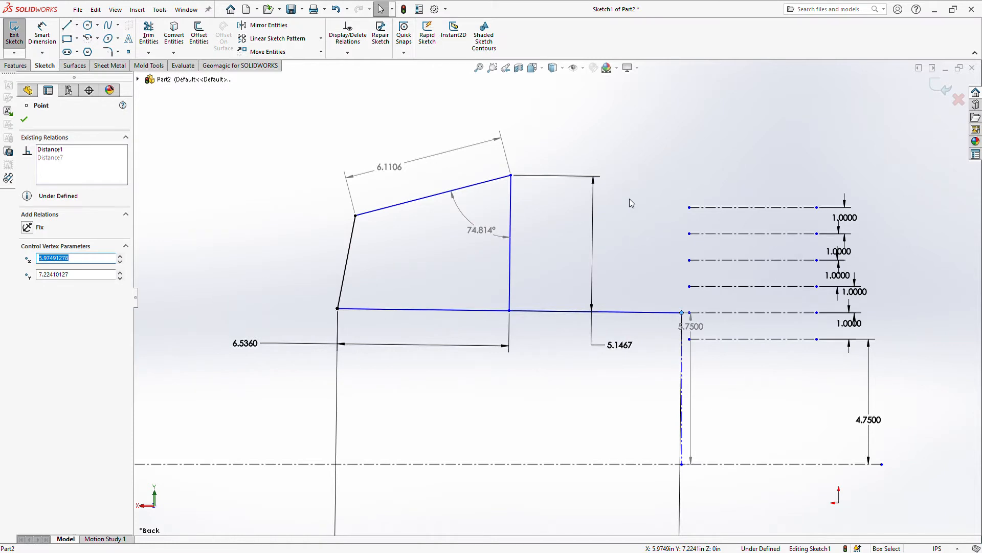
left_click_drag(683, 312, 681, 287)
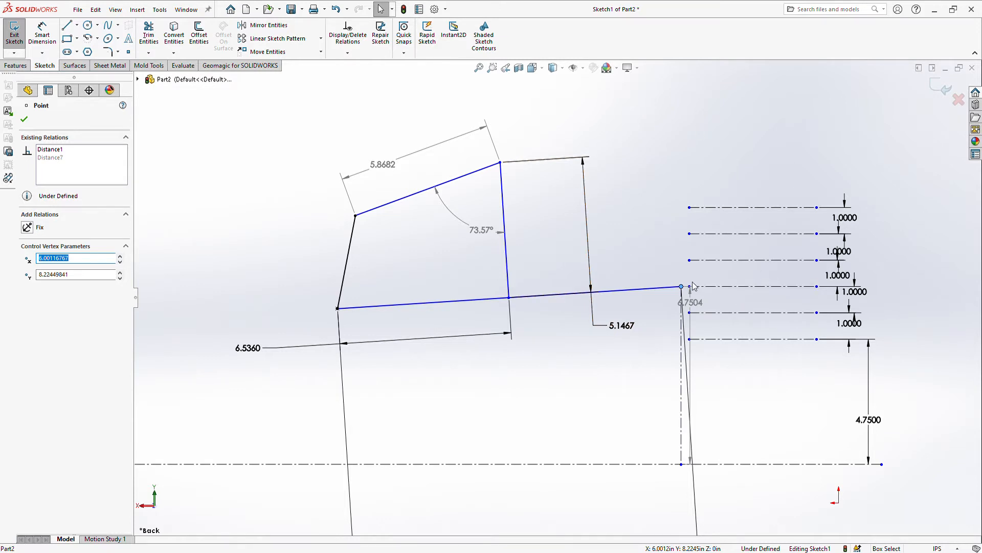
left_click_drag(681, 286, 678, 261)
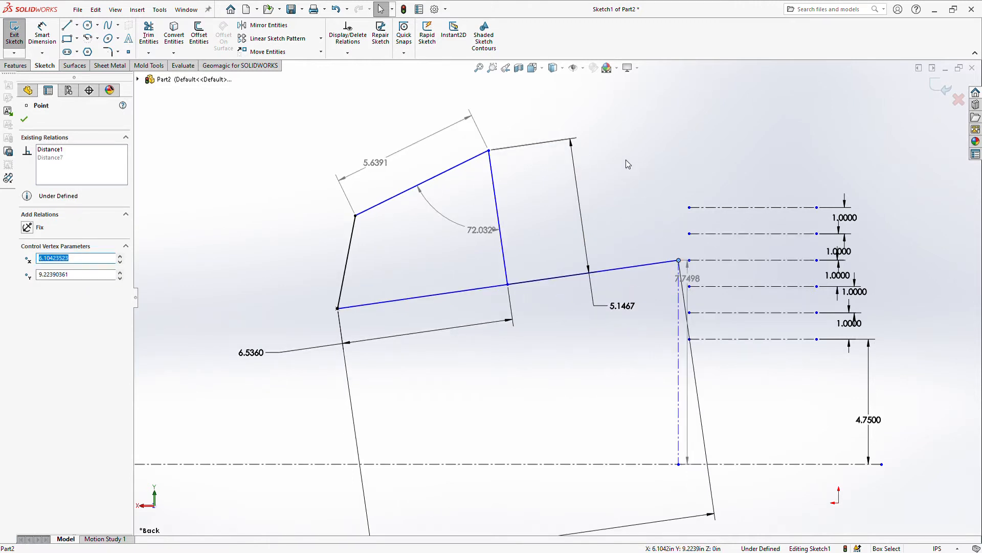
left_click_drag(679, 260, 673, 234)
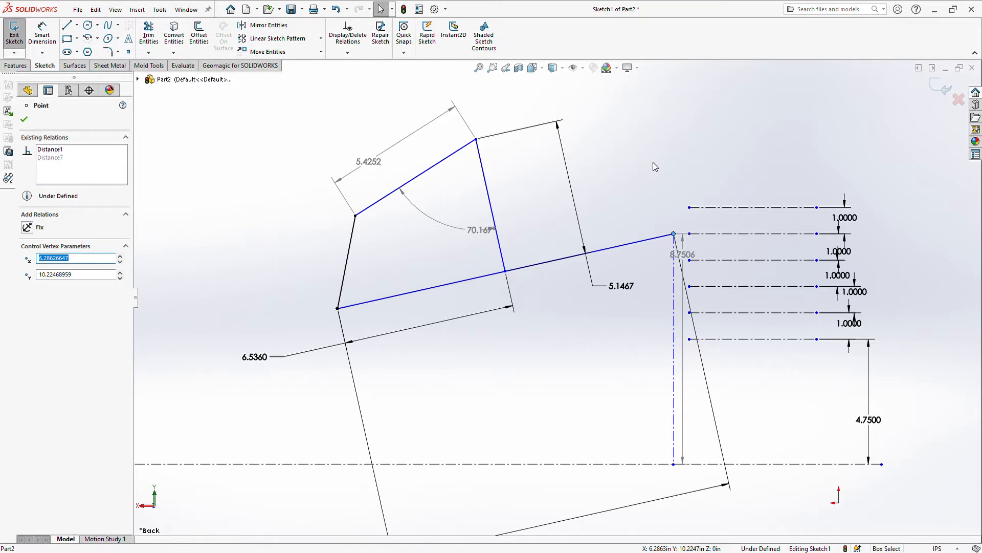
left_click_drag(673, 234, 667, 208)
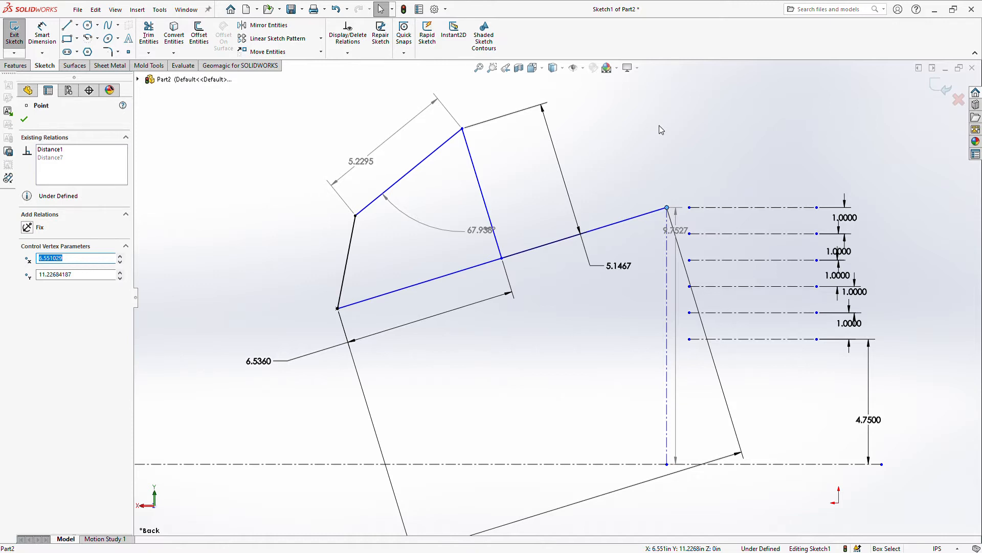
left_click_drag(667, 208, 657, 340)
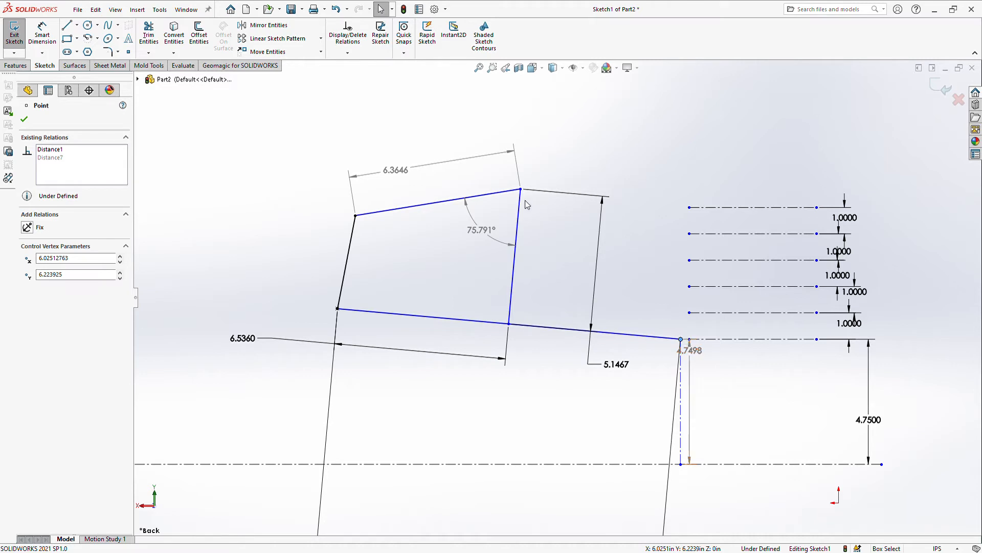
- Repeat the full axle travel from the lowest guide line to the topmost and back, examining the shock line's movement
mouse_move(685, 338)
left_mouse_down()
mouse_move(676, 311)
mouse_move(674, 336)
mouse_move(683, 313)
mouse_move(682, 342)
mouse_move(682, 310)
mouse_move(684, 344)
mouse_move(683, 314)
left_mouse_up()
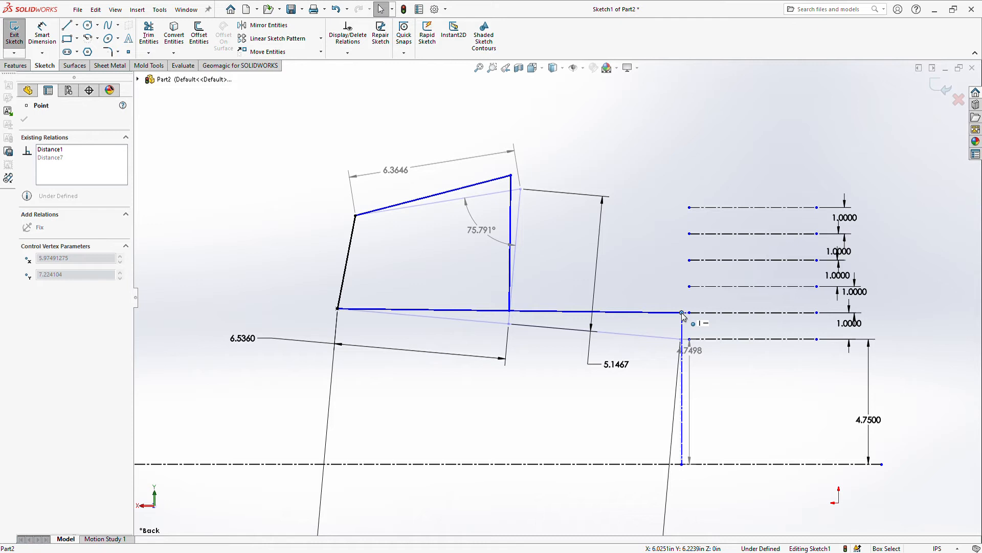
left_click_drag(682, 313, 682, 313)
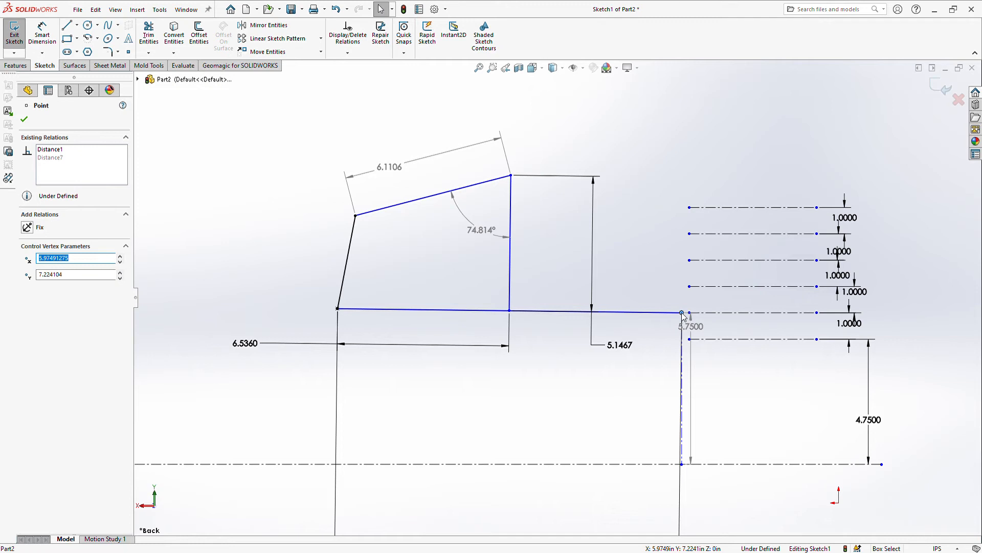
mouse_move(683, 313)
left_mouse_down()
mouse_move(685, 345)
mouse_move(685, 291)
left_mouse_up()
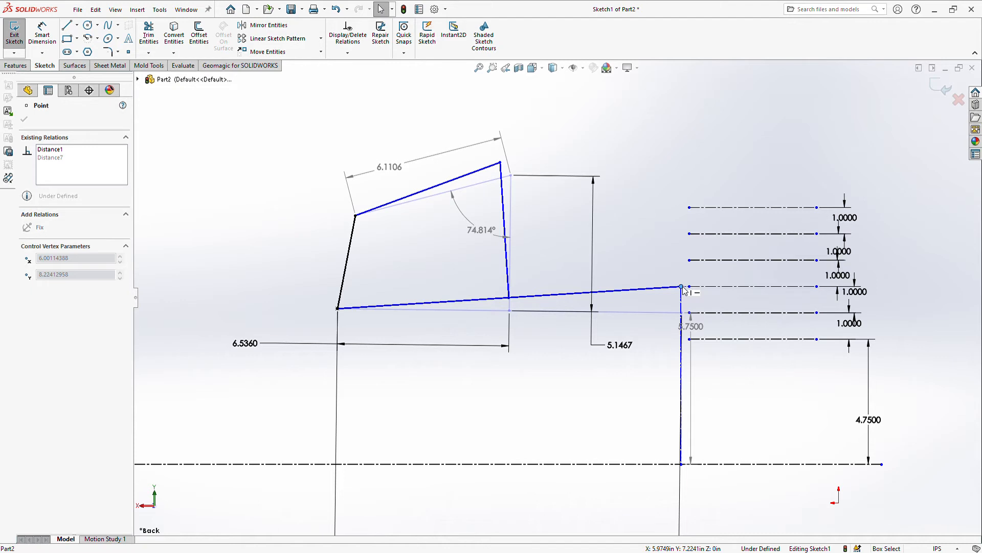
left_click_drag(684, 291, 684, 265)
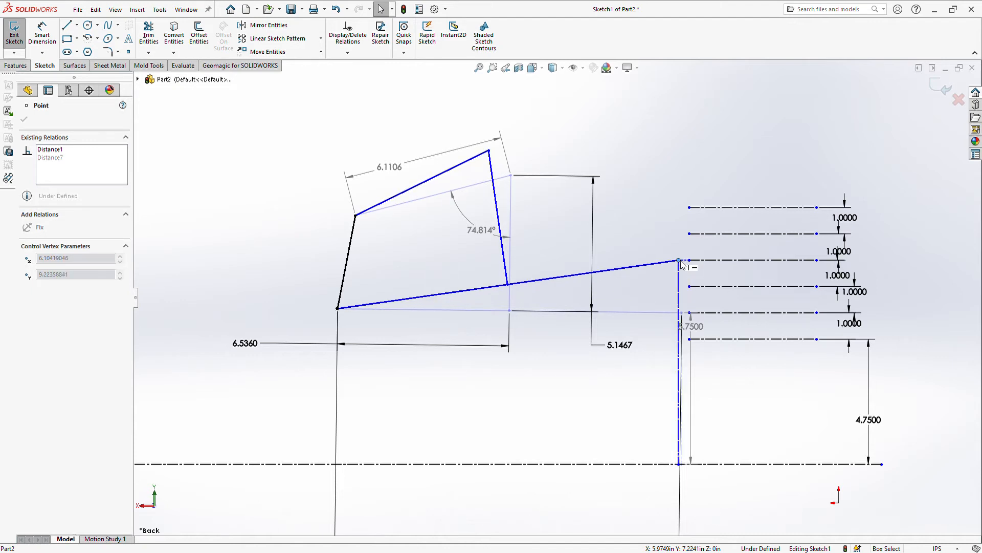
left_click_drag(684, 265, 675, 210)
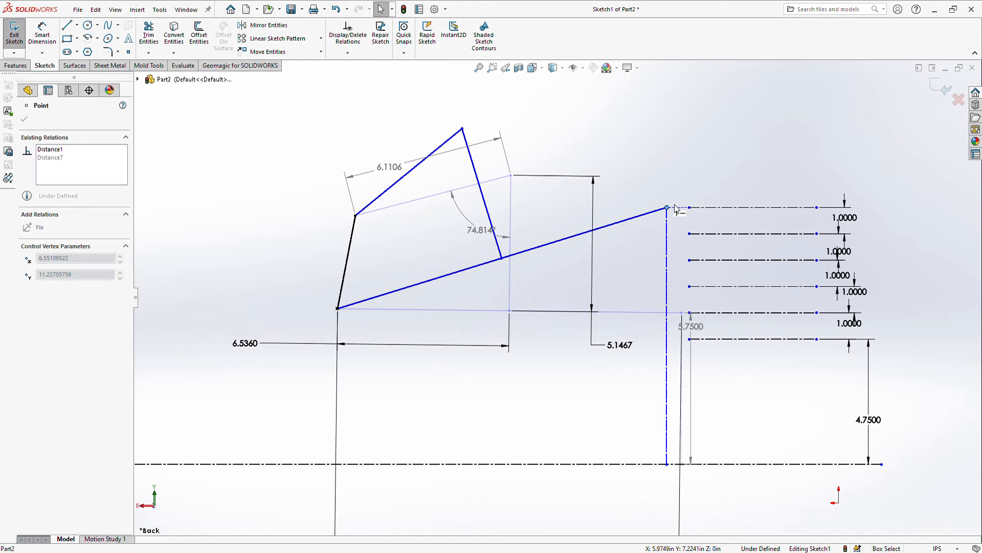
left_click_drag(676, 210, 665, 342)
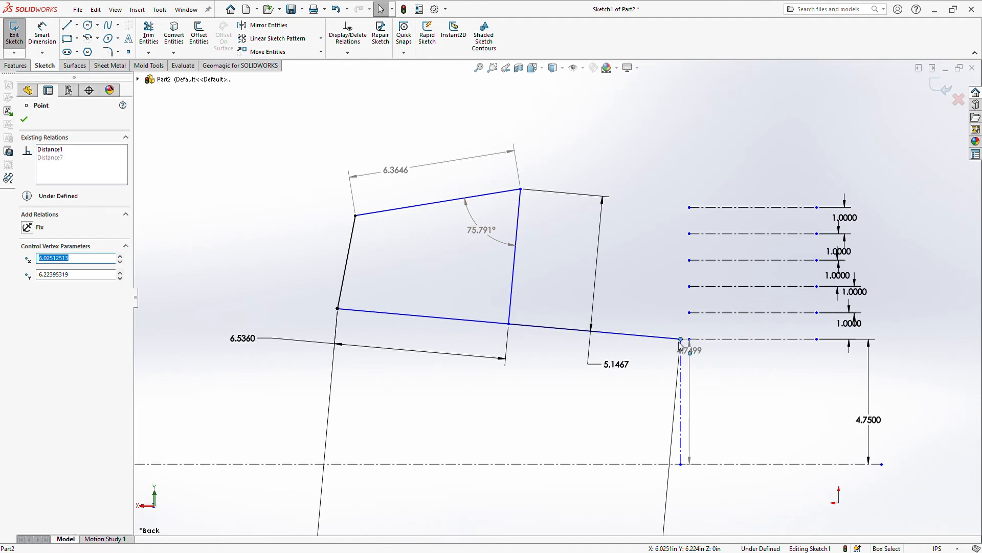
mouse_move(680, 340)
left_mouse_down()
mouse_move(680, 352)
mouse_move(680, 310)
mouse_move(680, 338)
left_mouse_up()
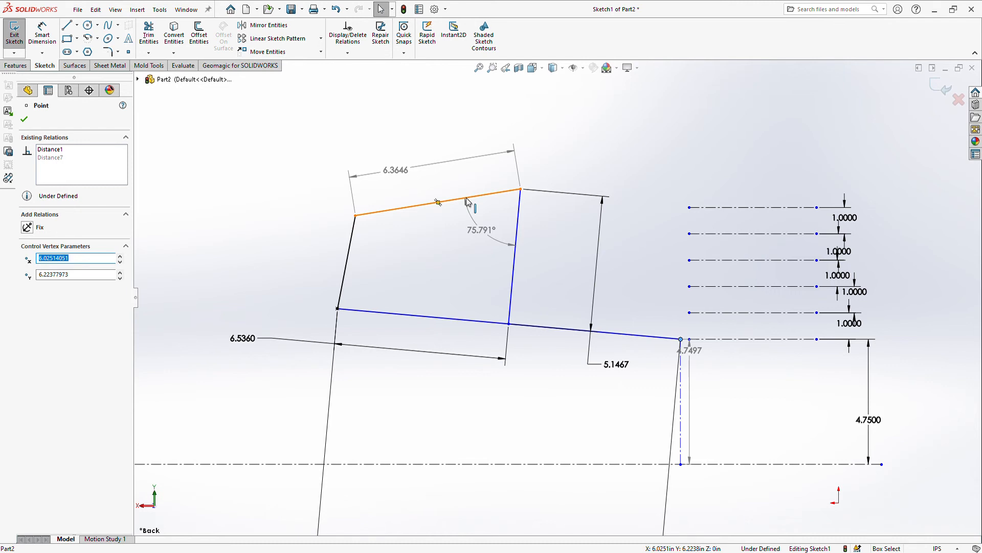
- Compare the shock line with the axle endpoint on the fifth and topmost guide lines, and return the endpoint to the lowest
mouse_move(681, 339)
left_mouse_down()
mouse_move(686, 239)
mouse_move(674, 235)
left_mouse_up()
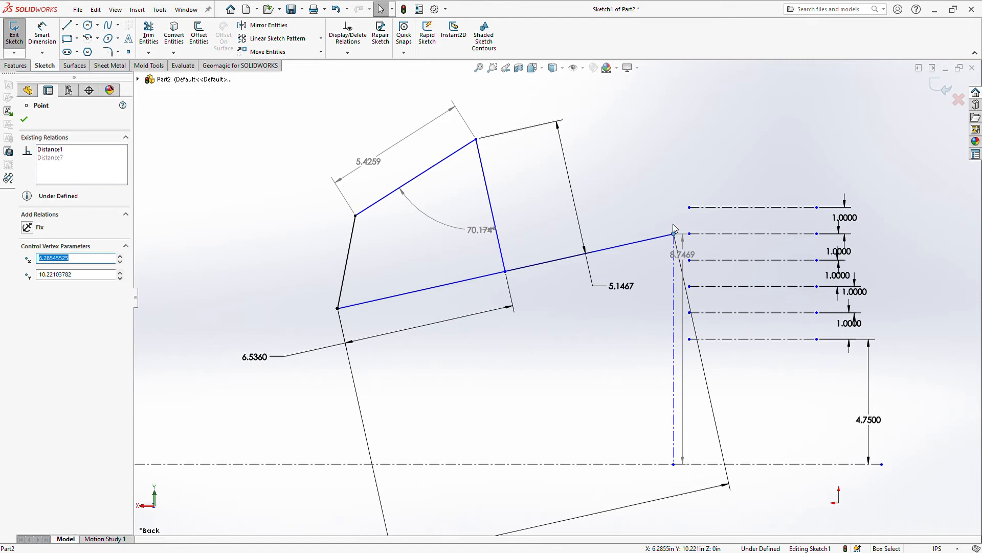
left_click_drag(674, 236, 667, 207)
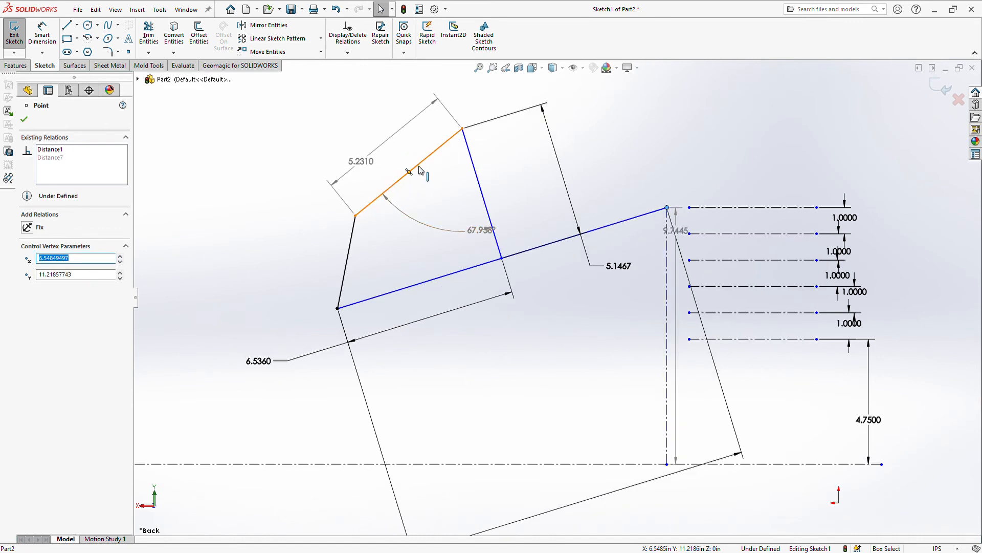
left_click_drag(667, 207, 674, 344)
left_click(661, 373)
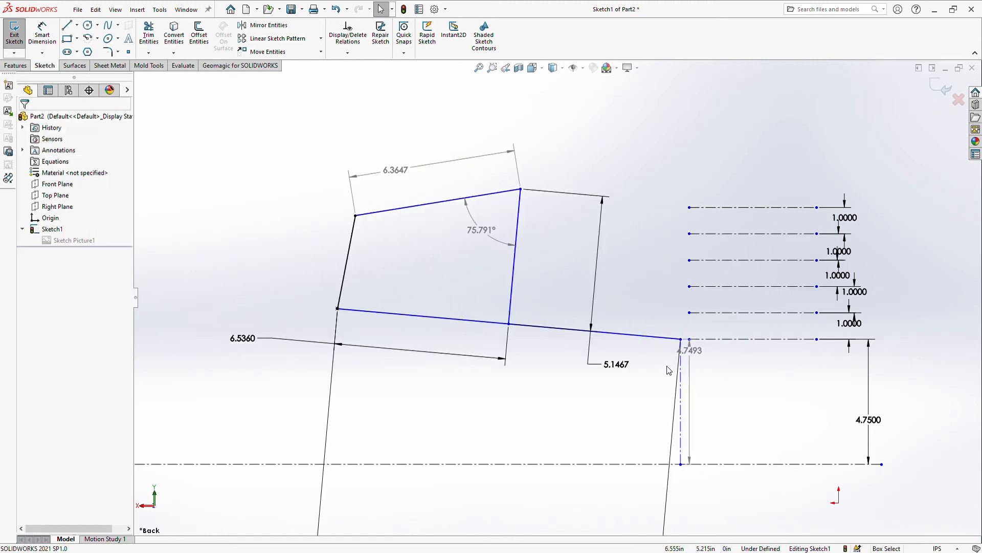
- Move the axle endpoint to the fifth guide line, down to the second and back to the lowest, examining the linkage
left_click(680, 338)
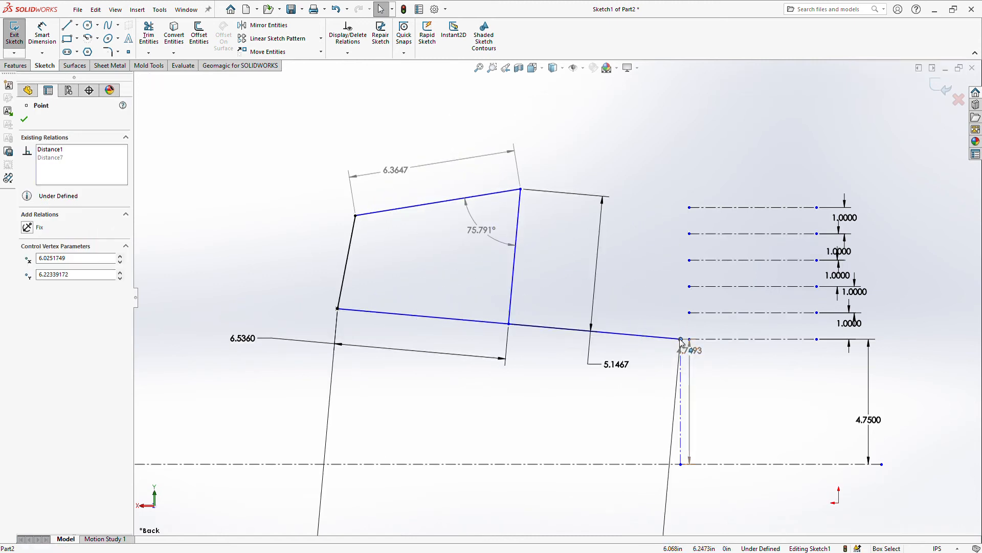
mouse_move(680, 339)
left_mouse_down()
mouse_move(668, 210)
mouse_move(682, 344)
mouse_move(679, 212)
mouse_move(677, 309)
mouse_move(674, 212)
mouse_move(669, 288)
mouse_move(680, 340)
left_mouse_up()
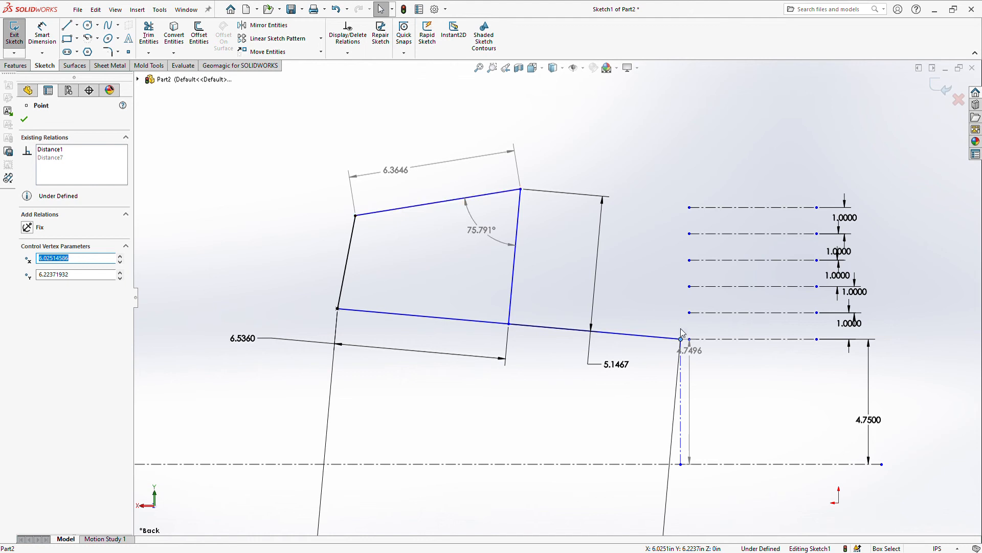
mouse_move(684, 344)
left_mouse_down()
mouse_move(682, 313)
mouse_move(686, 344)
left_mouse_up()
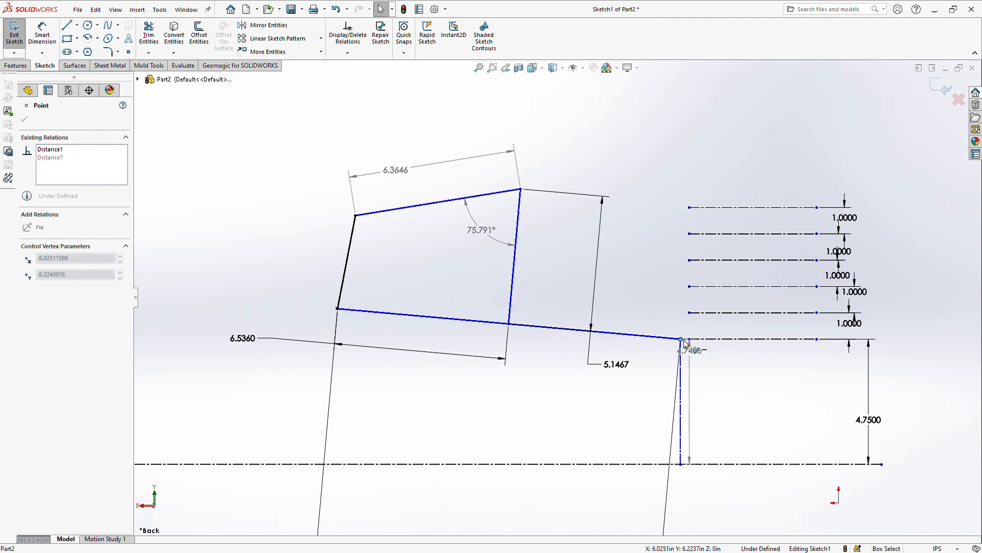
mouse_move(684, 344)
left_mouse_down()
mouse_move(677, 211)
mouse_move(670, 237)
left_mouse_up()
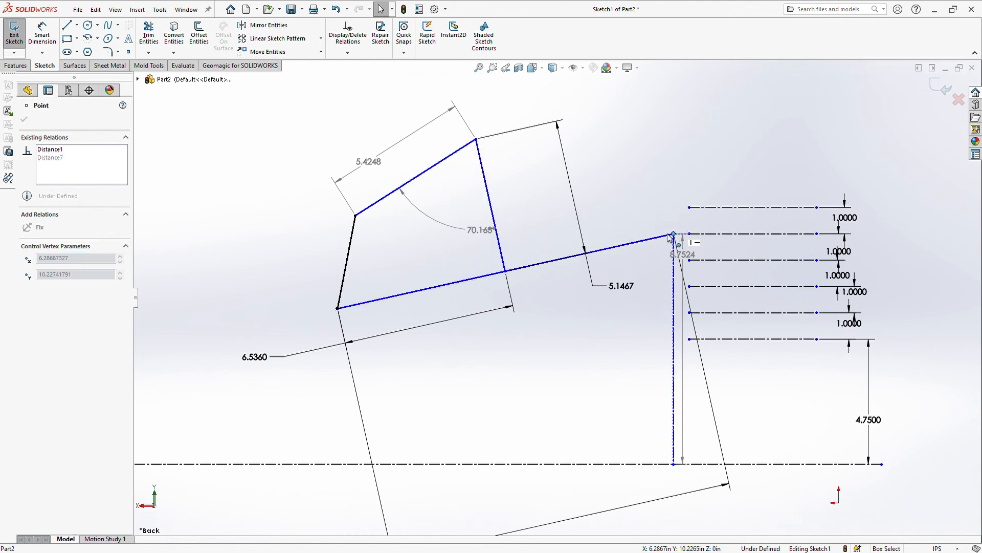
mouse_move(670, 237)
left_mouse_down()
mouse_move(681, 255)
mouse_move(682, 346)
mouse_move(681, 283)
mouse_move(681, 339)
mouse_move(682, 313)
left_mouse_up()
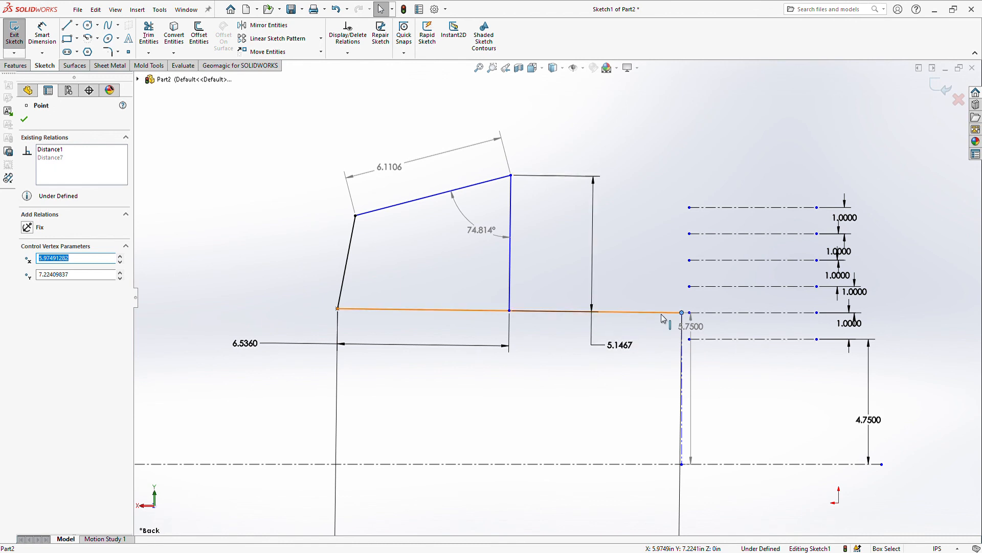
mouse_move(683, 314)
left_mouse_down()
mouse_move(682, 212)
mouse_move(681, 339)
left_mouse_up()
left_click(668, 356)
left_click(730, 382)
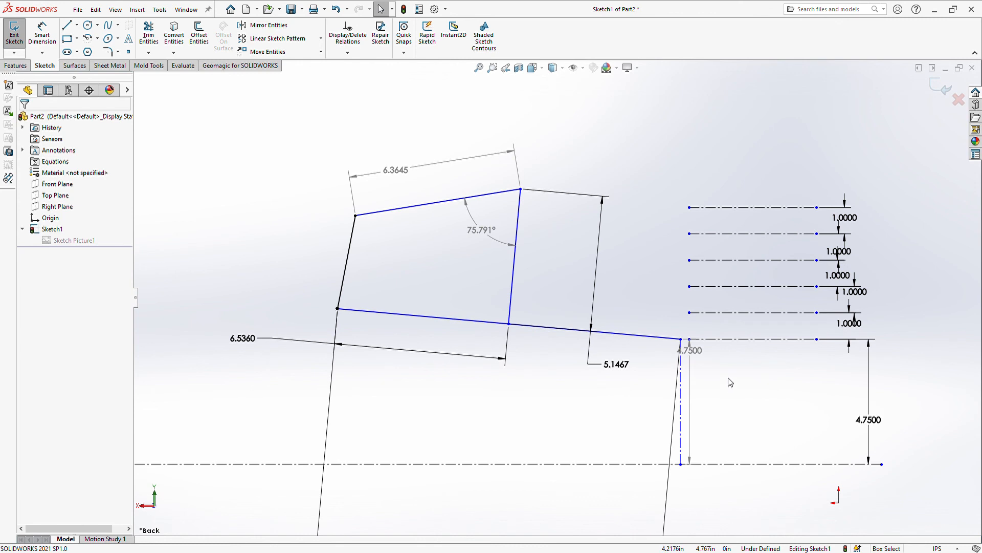